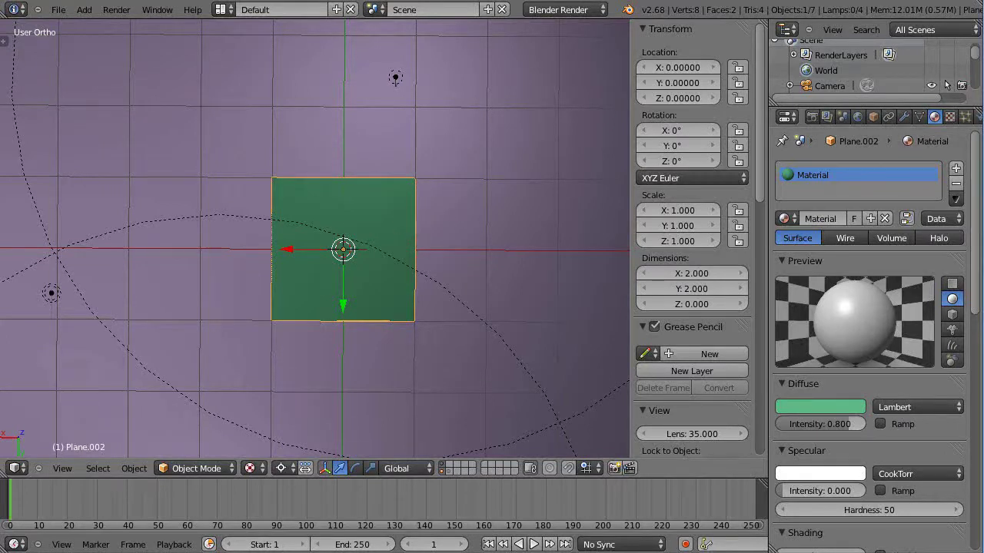
- Switch to Calculator, compute 360 divided by 7, and move the calculator window out of the way
{"action": "key", "text": "alt+Tab"}
{"action": "left_click_drag", "start_coordinate": [340, 4], "coordinate": [338, 41]}
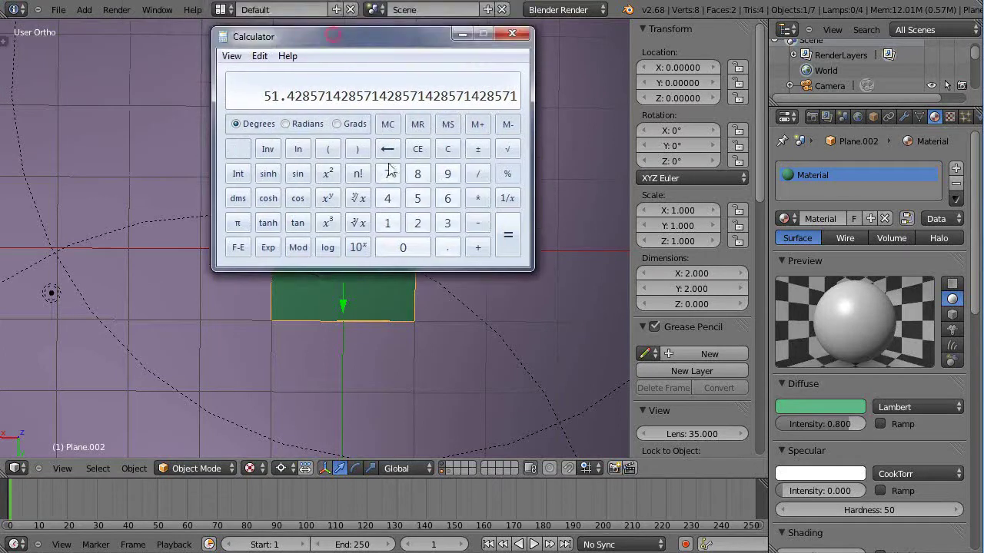
{"action": "left_click", "coordinate": [448, 221]}
{"action": "left_click", "coordinate": [447, 198]}
{"action": "left_click", "coordinate": [406, 247]}
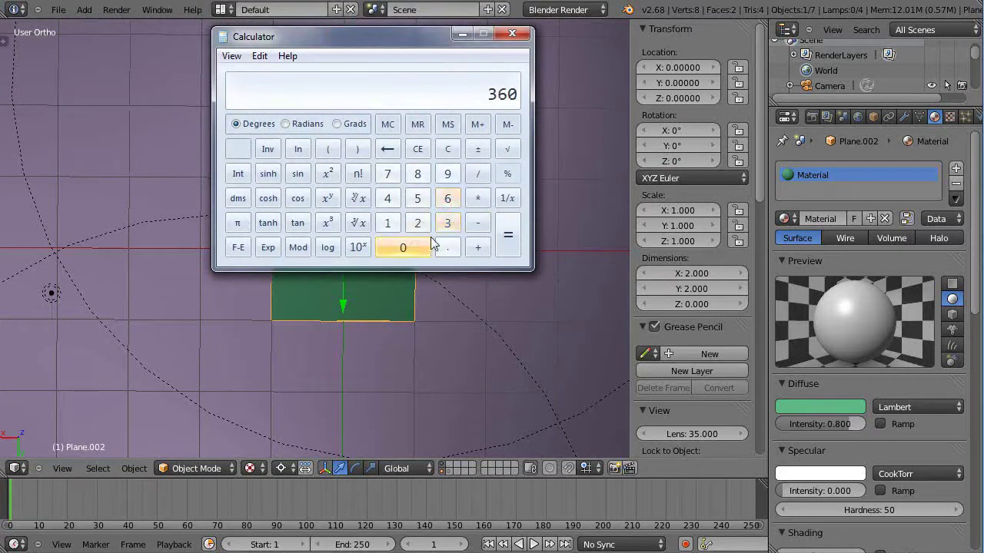
{"action": "left_click", "coordinate": [477, 173]}
{"action": "left_click", "coordinate": [386, 174]}
{"action": "left_click", "coordinate": [506, 237]}
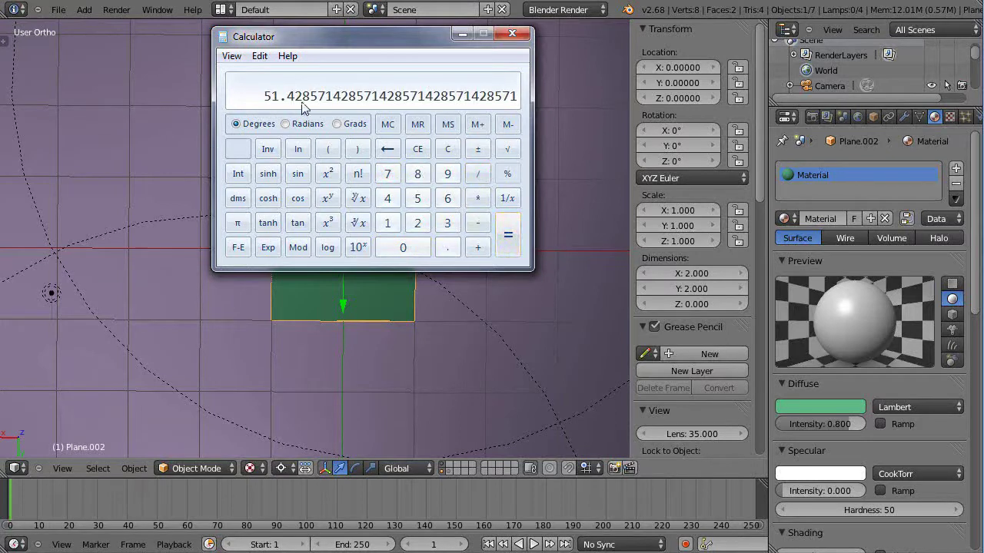
{"action": "left_click_drag", "start_coordinate": [382, 48], "coordinate": [118, 0]}
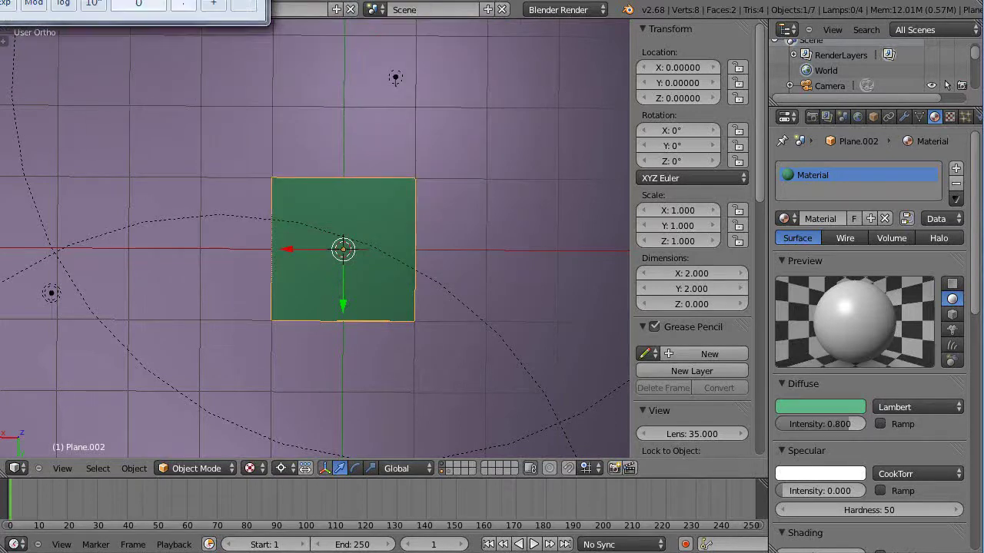
- Show the scene properties with the unit settings and set the viewport pivot point to Median Point
{"action": "left_click", "coordinate": [839, 117]}
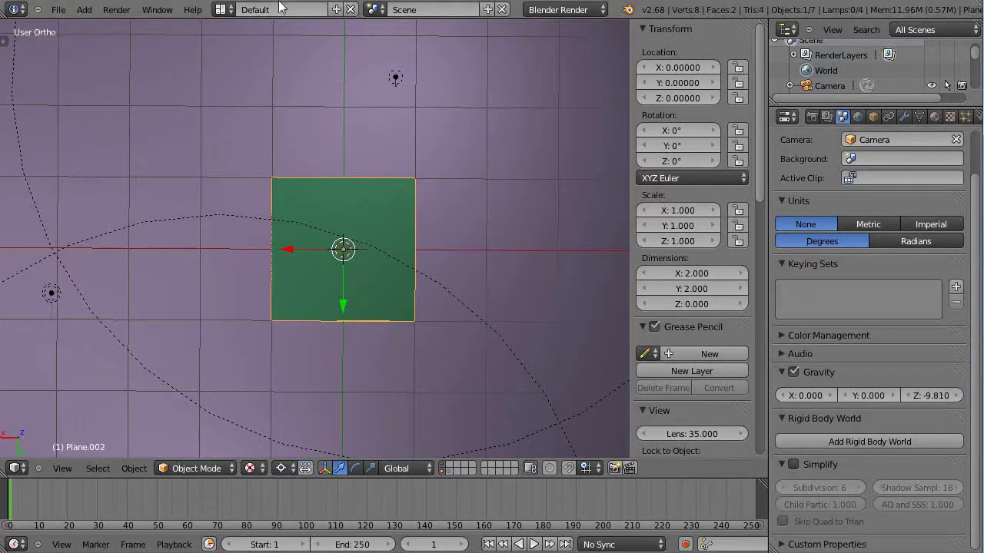
{"action": "left_click_drag", "start_coordinate": [134, 0], "coordinate": [0, 0]}
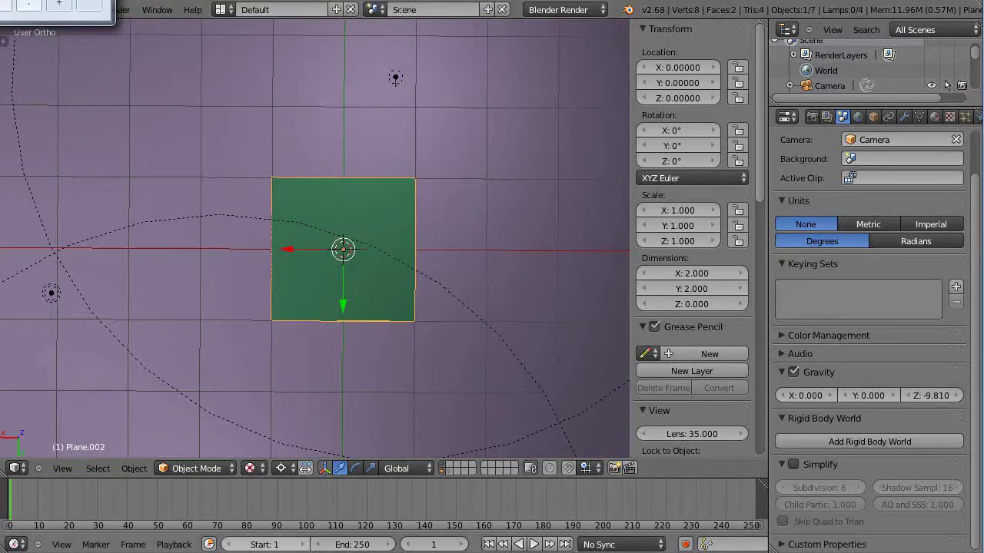
{"action": "left_click", "coordinate": [283, 474]}
{"action": "left_click", "coordinate": [283, 471]}
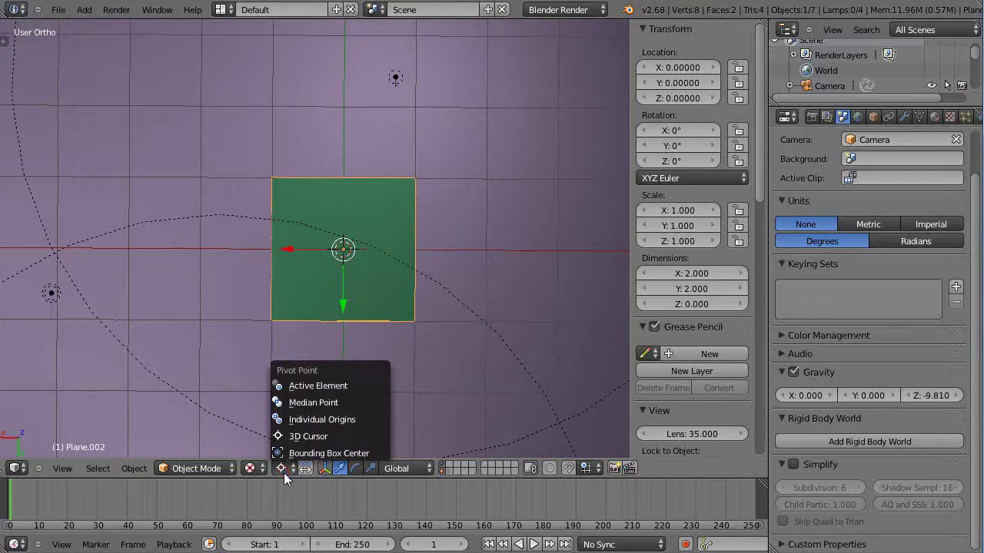
{"action": "left_click", "coordinate": [301, 401]}
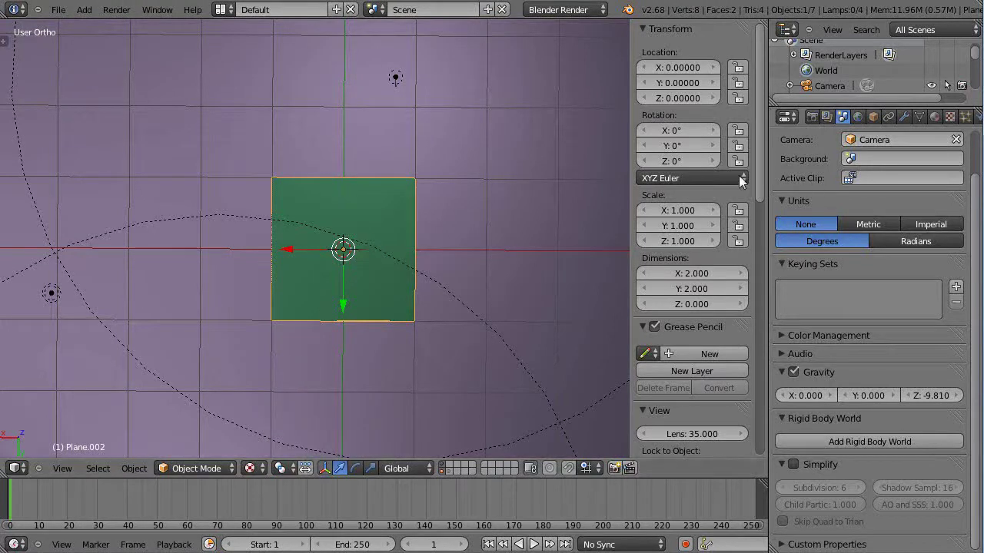
- Set the green plane's Z rotation to 51.428°, and clear its rotation
{"action": "left_click", "coordinate": [686, 160]}
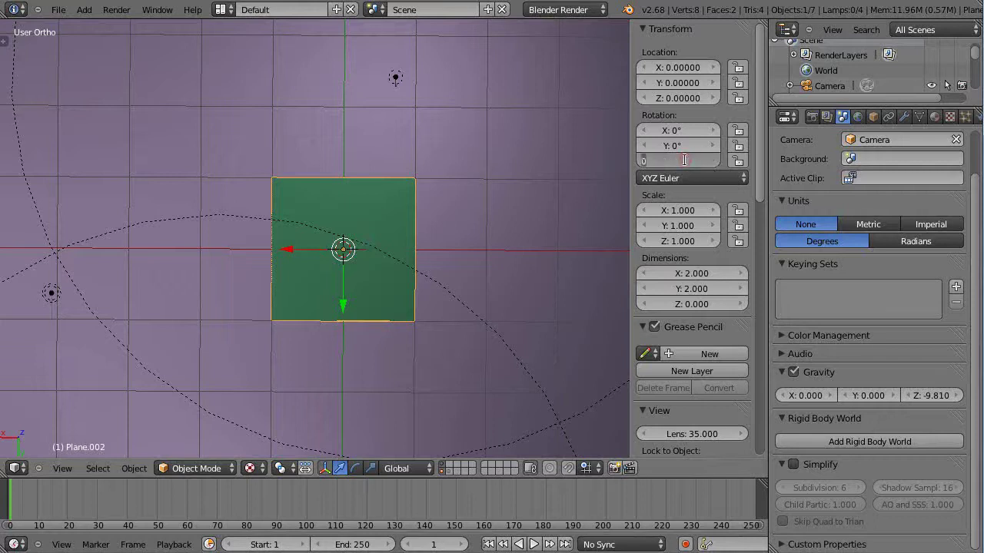
{"action": "type", "text": "51.428"}
{"action": "key", "text": "Return"}
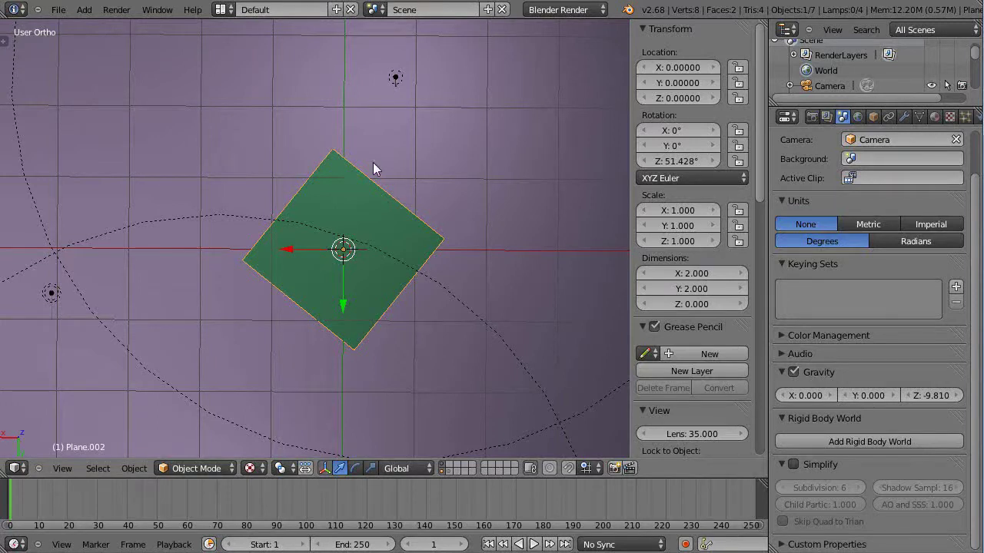
{"action": "key", "text": "alt+r"}
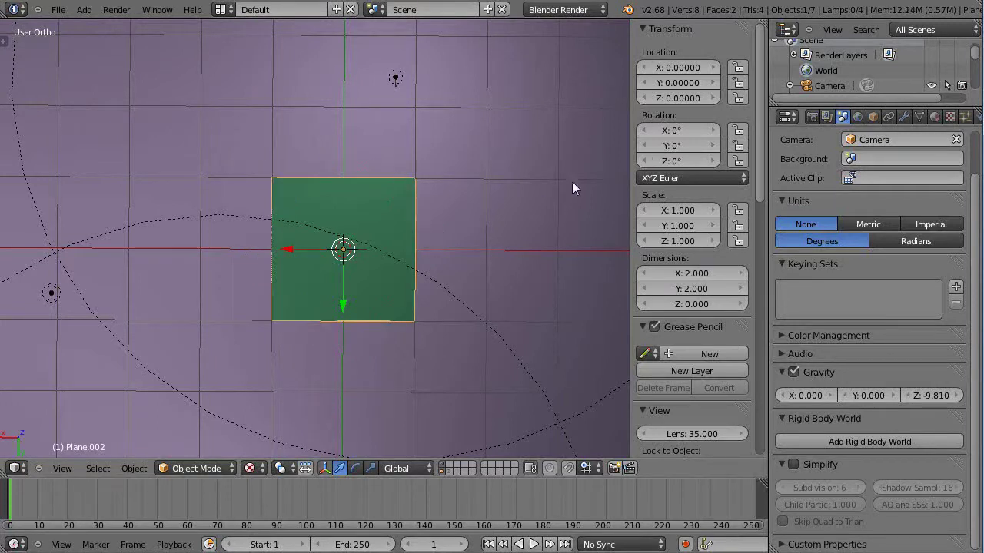
- Set the plane's Z rotation with the expression 360/7, and clear its rotation
{"action": "left_click", "coordinate": [679, 159]}
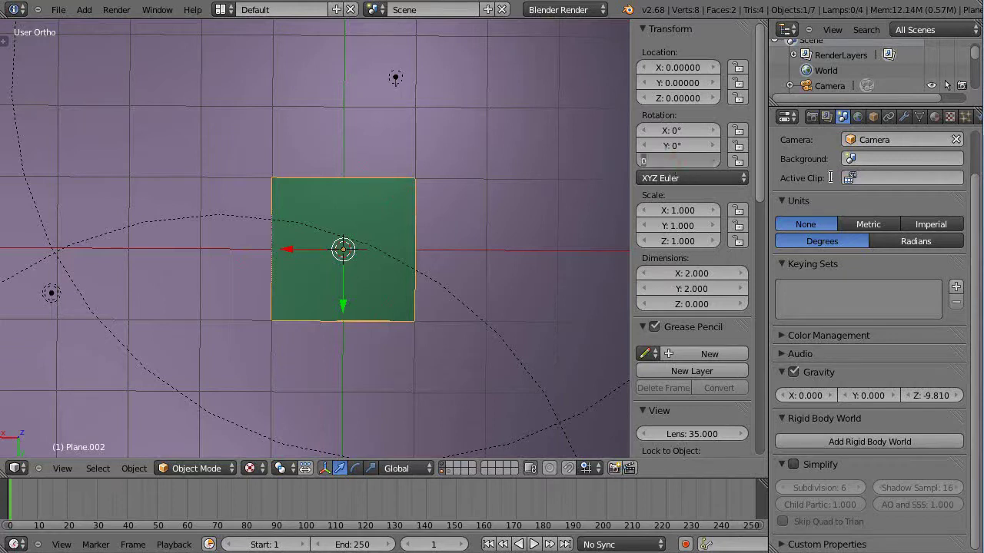
{"action": "type", "text": "360/7"}
{"action": "key", "text": "Return"}
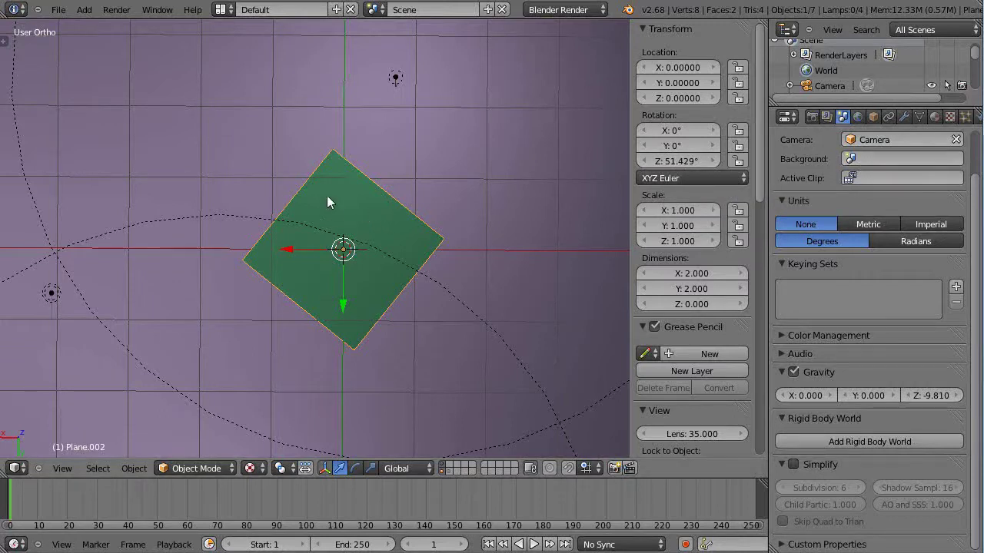
{"action": "key", "text": "alt+r"}
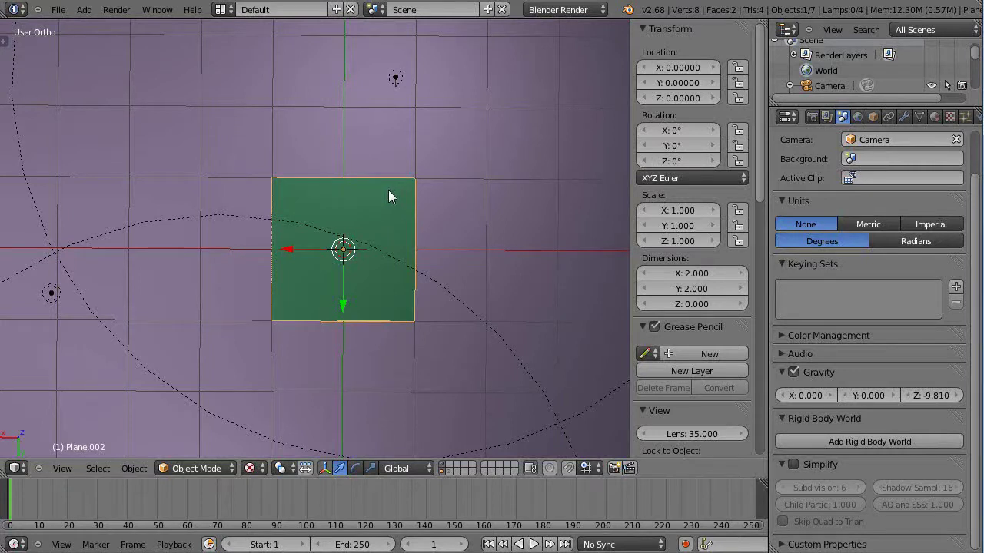
- Set the scene units to Metric and the angle units to Radians
{"action": "left_click", "coordinate": [876, 226]}
{"action": "left_click", "coordinate": [896, 241]}
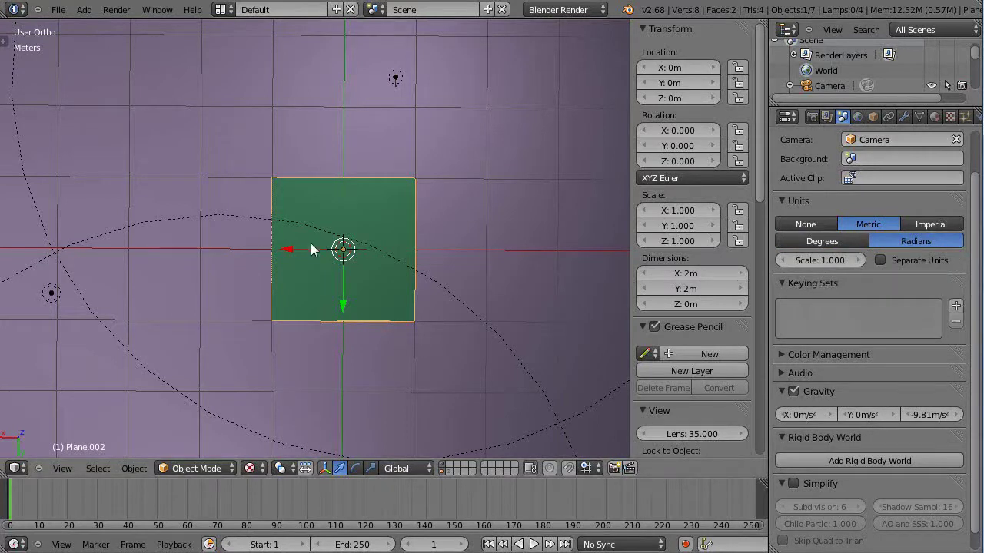
- Set the plane's Z rotation in radians with the expression 2*pi/7
{"action": "left_click", "coordinate": [677, 161]}
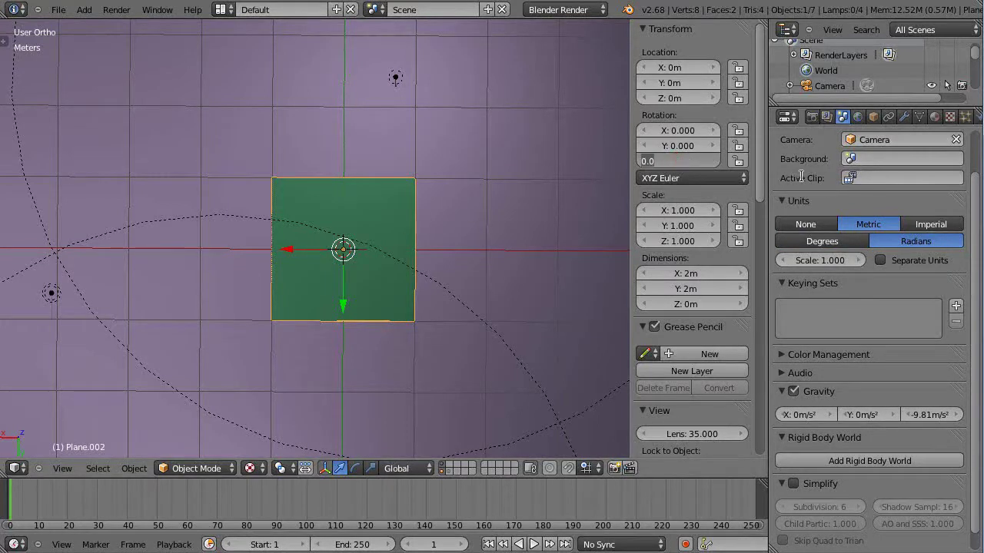
{"action": "type", "text": "2*"}
{"action": "type", "text": "pi/7"}
{"action": "key", "text": "Return"}
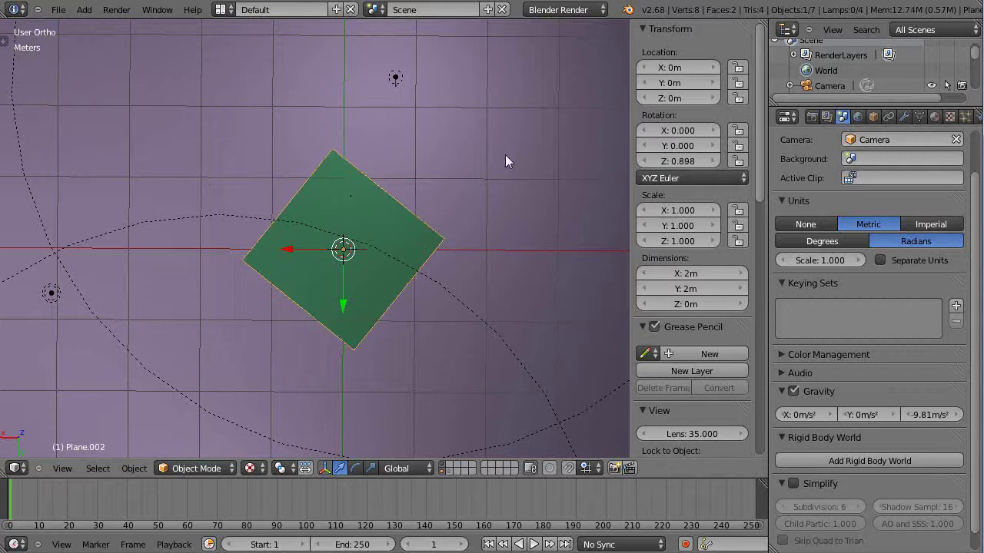
- Check the full-precision Z rotation value, switch to Calculator, and compute π times 2 divided by 7
{"action": "mouse_move", "coordinate": [690, 164]}
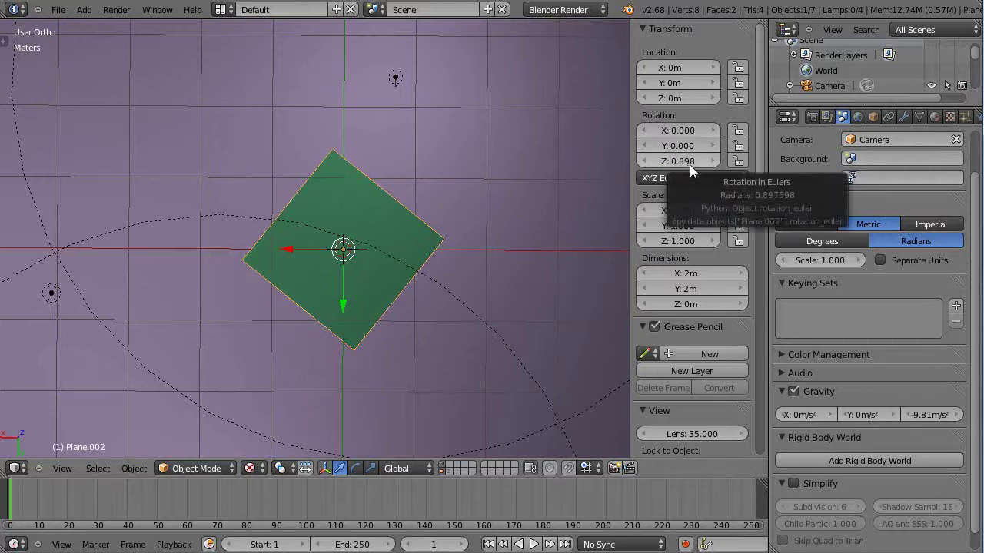
{"action": "key", "text": "alt+Tab"}
{"action": "left_click", "coordinate": [134, 248]}
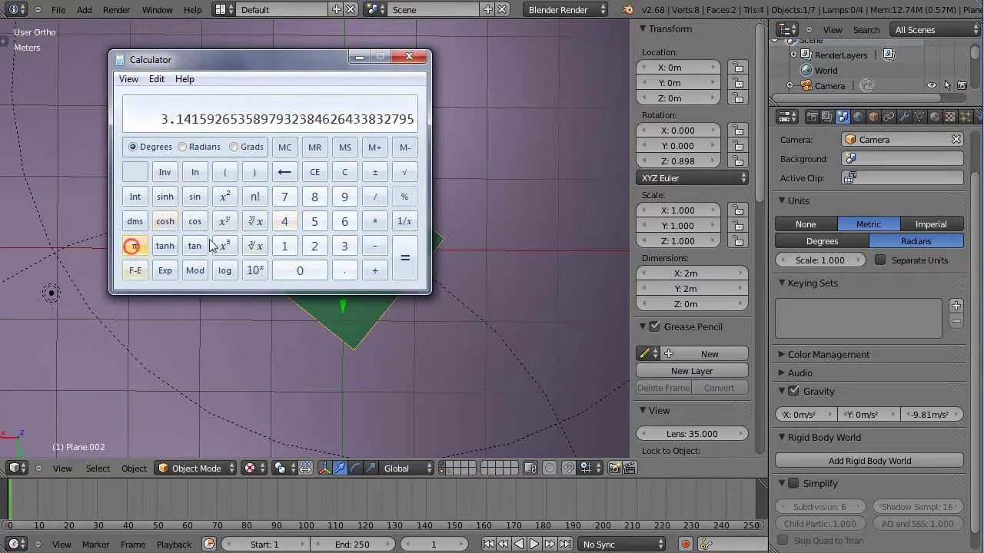
{"action": "left_click", "coordinate": [344, 172]}
{"action": "left_click", "coordinate": [134, 246]}
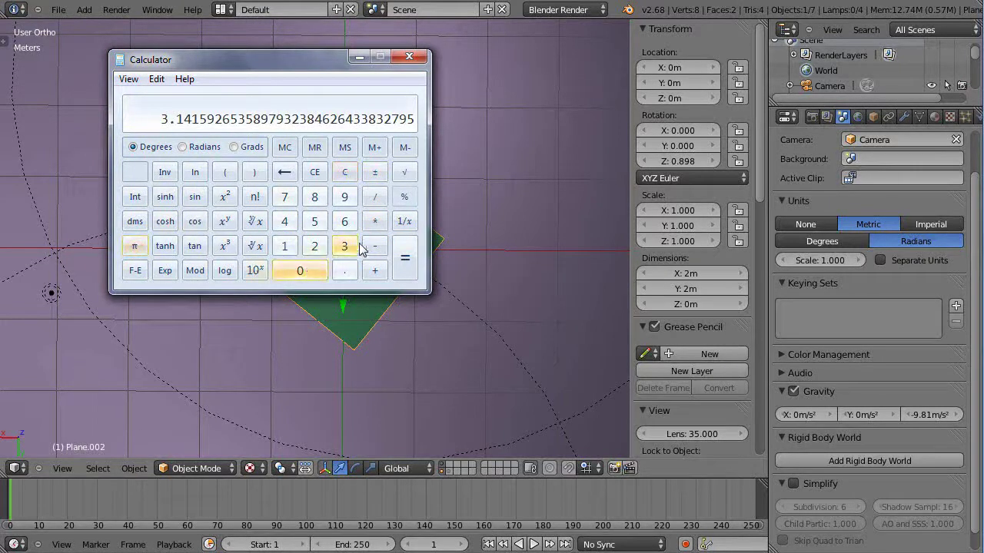
{"action": "left_click", "coordinate": [374, 222]}
{"action": "left_click", "coordinate": [313, 246]}
{"action": "left_click", "coordinate": [401, 258]}
{"action": "left_click", "coordinate": [374, 196]}
{"action": "left_click", "coordinate": [283, 198]}
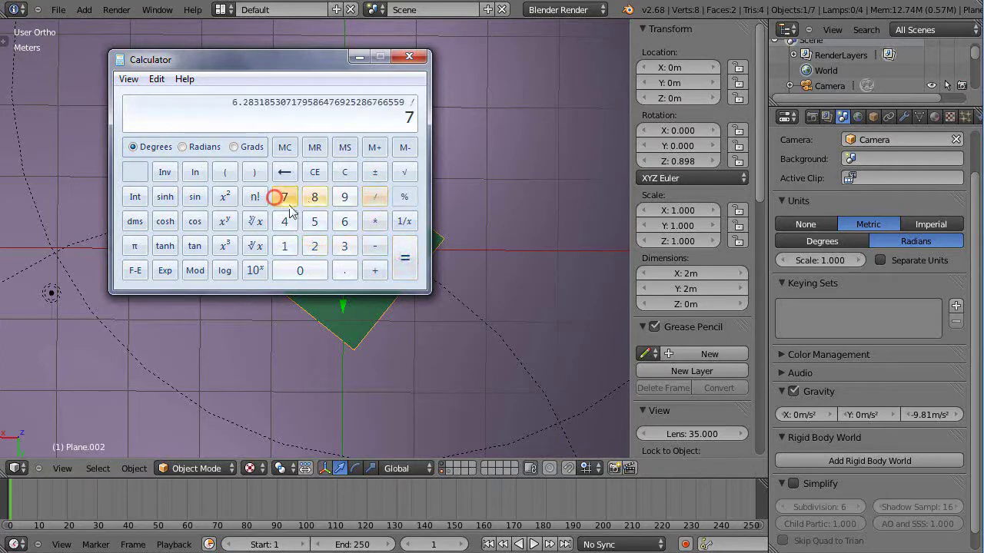
{"action": "left_click", "coordinate": [401, 259]}
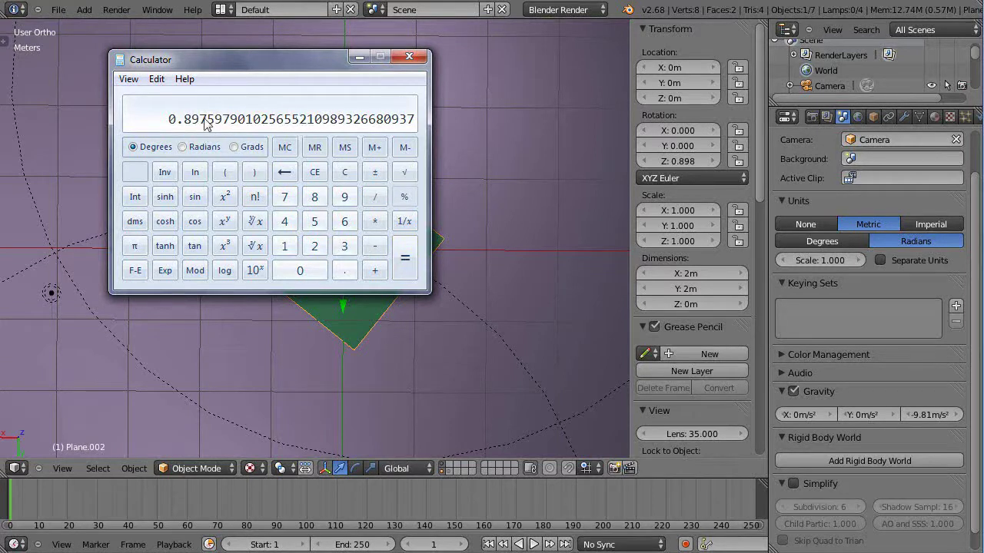
- Compare the calculator's result with the plane's full-precision Z rotation value, and move the calculator window aside
{"action": "left_click", "coordinate": [359, 56]}
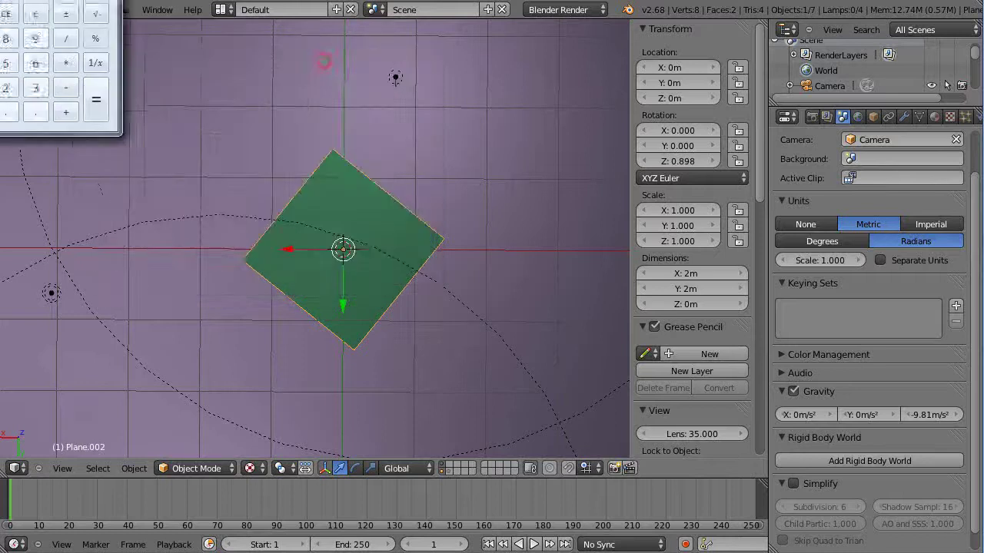
{"action": "key", "text": "alt+Tab"}
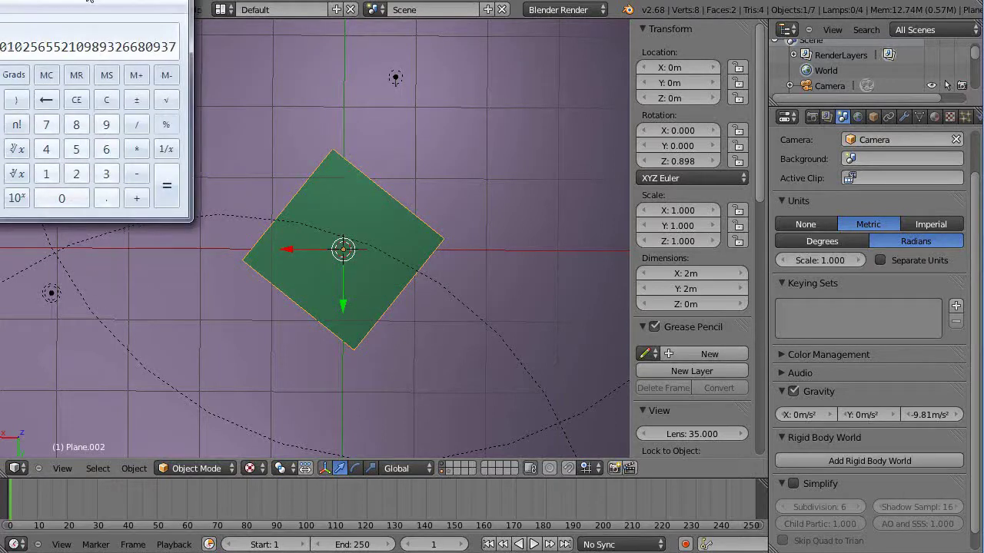
{"action": "key", "text": "alt+Tab"}
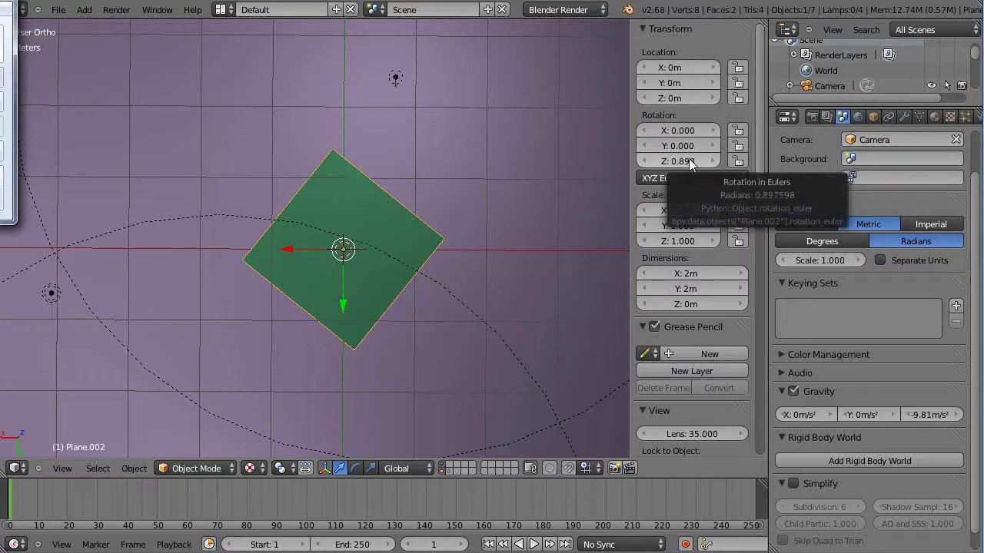
{"action": "left_click_drag", "start_coordinate": [4, 31], "coordinate": [303, 70]}
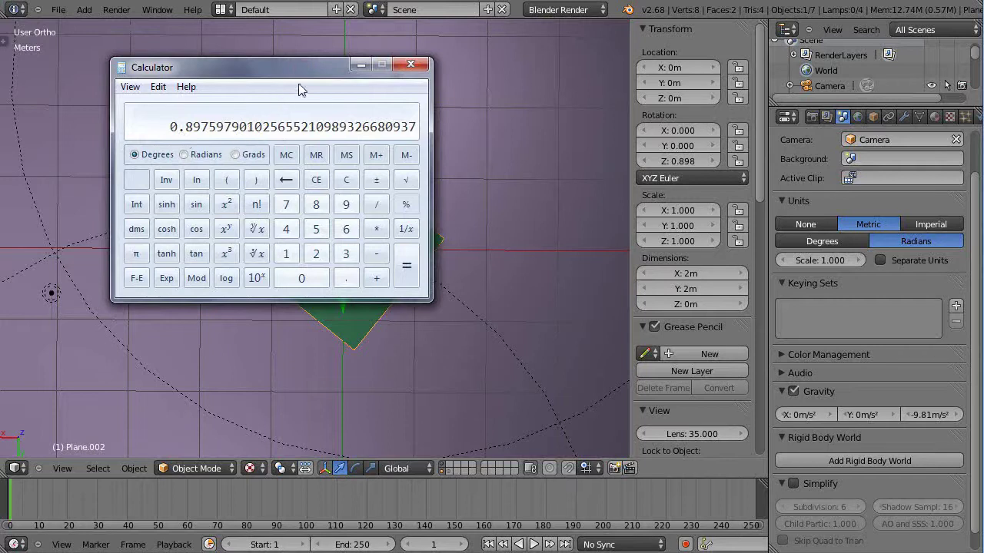
{"action": "left_click_drag", "start_coordinate": [309, 72], "coordinate": [2, 40]}
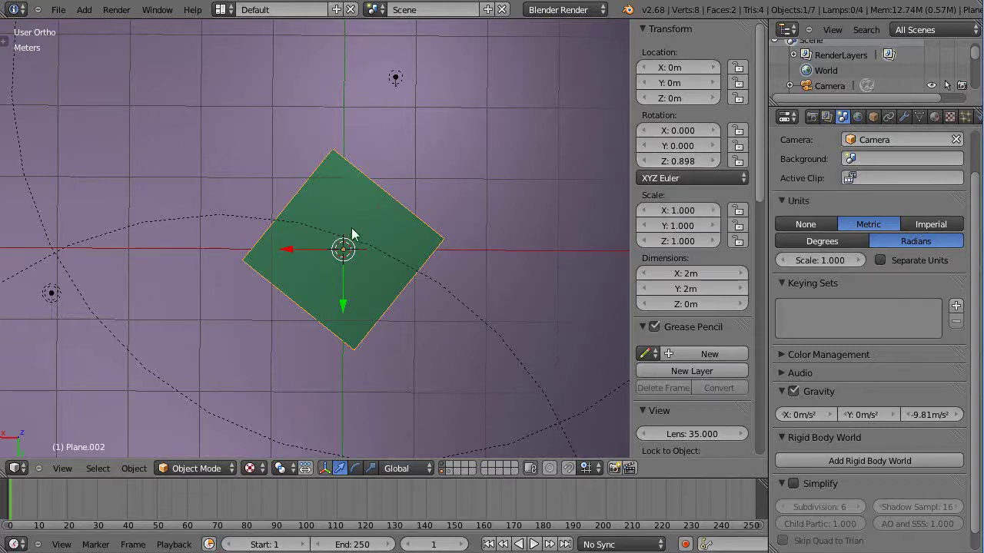
- Clear the plane's rotation, check the calculator's result, and set the Z rotation to 0.898 radians
{"action": "key", "text": "alt+r"}
{"action": "left_click", "coordinate": [672, 161]}
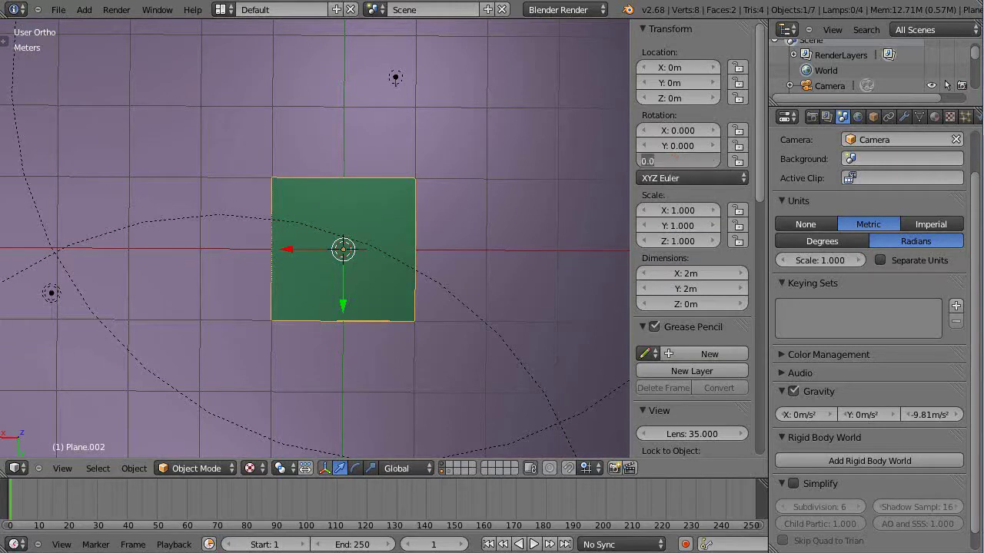
{"action": "key", "text": "alt+Tab"}
{"action": "key", "text": "alt+Tab"}
{"action": "key", "text": "alt+Tab"}
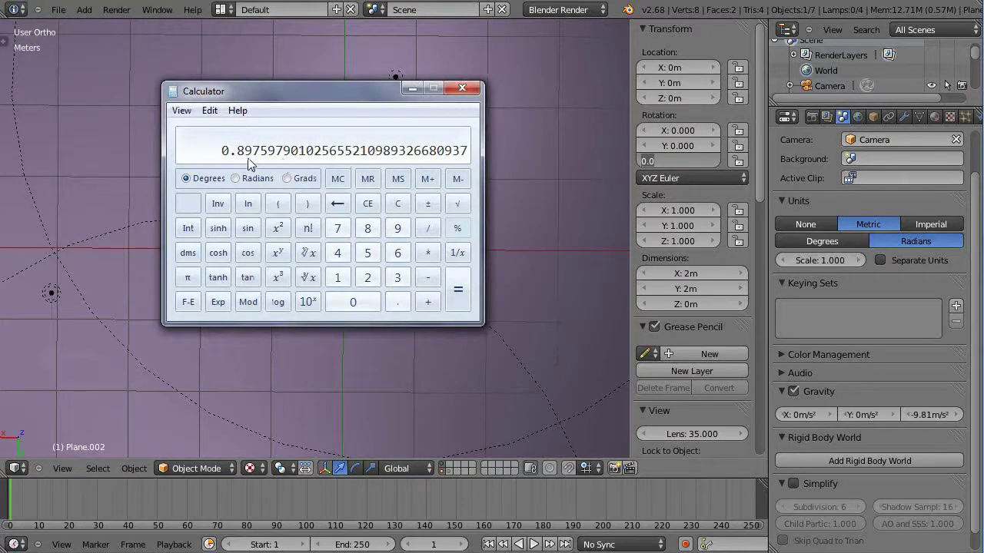
{"action": "left_click_drag", "start_coordinate": [329, 98], "coordinate": [189, 98]}
{"action": "left_click", "coordinate": [323, 89]}
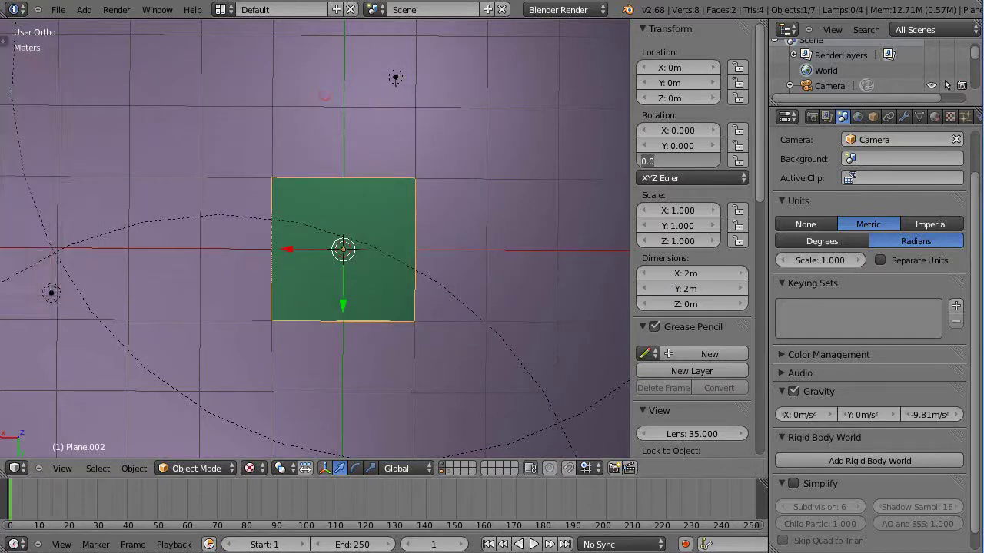
{"action": "left_click", "coordinate": [669, 158]}
{"action": "type", "text": "0.898"}
{"action": "key", "text": "Return"}
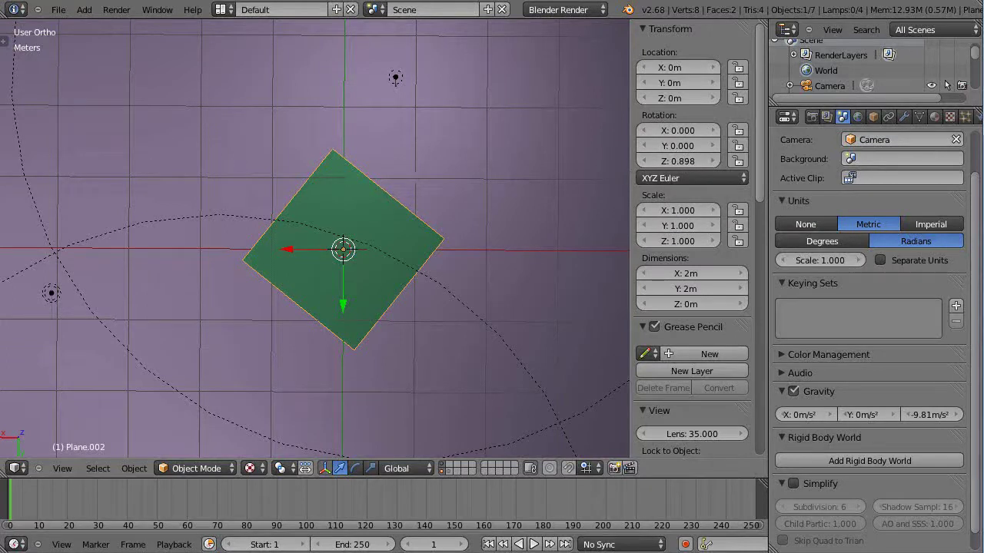
{"action": "key", "text": "alt+Tab"}
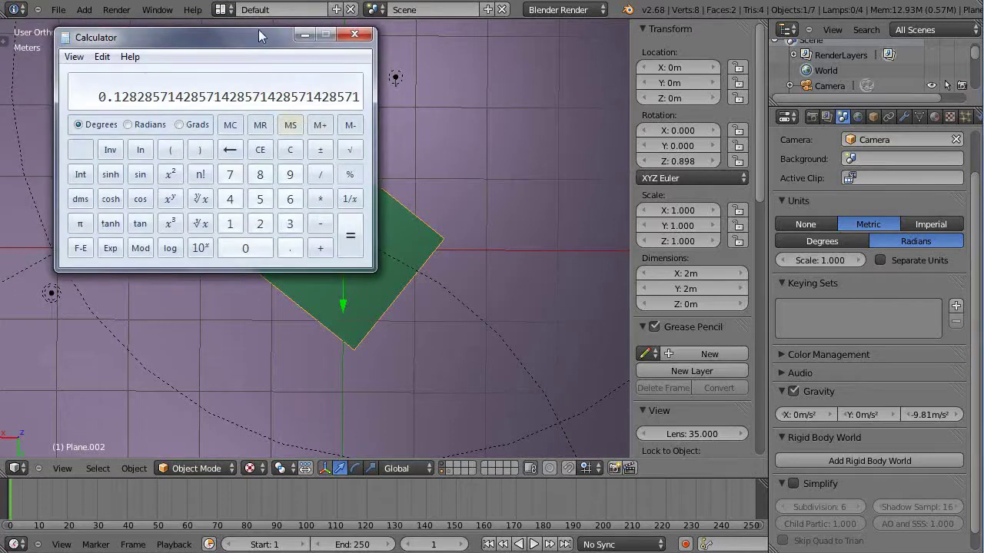
{"action": "left_click", "coordinate": [259, 33]}
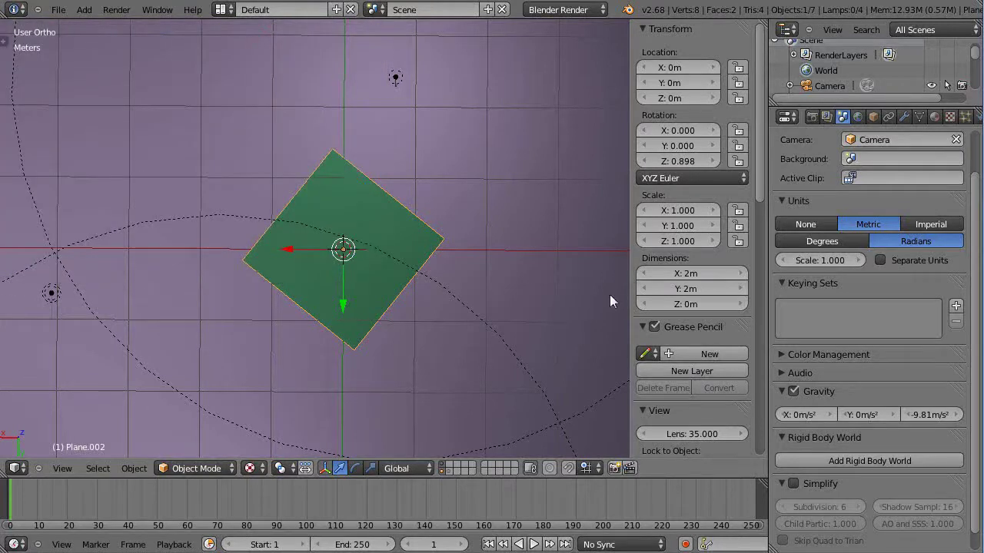